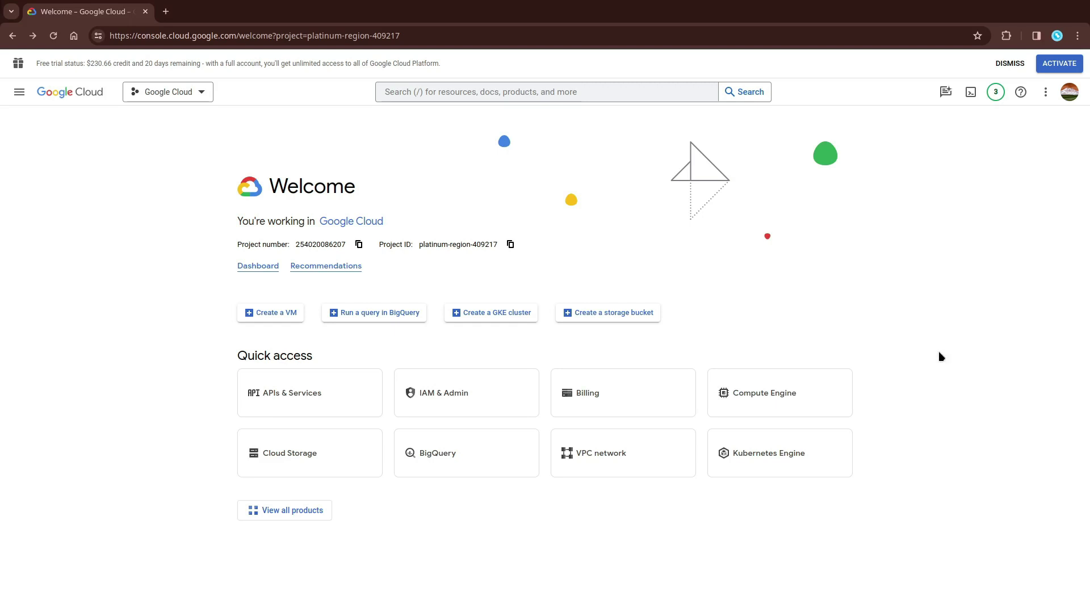
Step: Open an SSH-in-browser session to the vps-01 instance from Compute Engine
{"action": "left_click", "coordinate": [782, 398]}
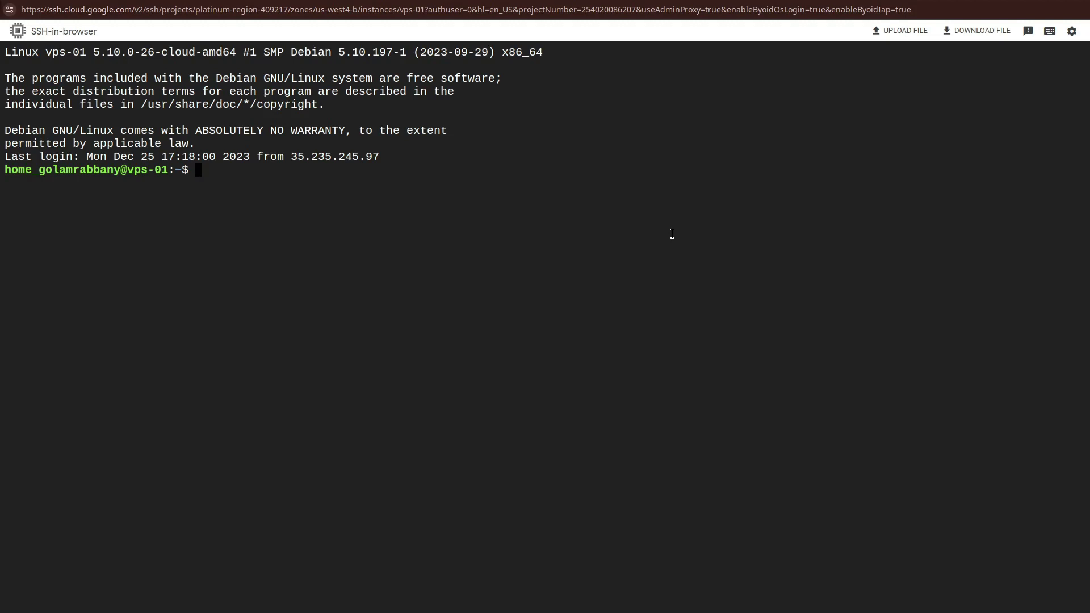
{"action": "type", "text": "ls"}
Step: List the VM home directory, clear the screen and list it again
{"action": "key", "text": "Return"}
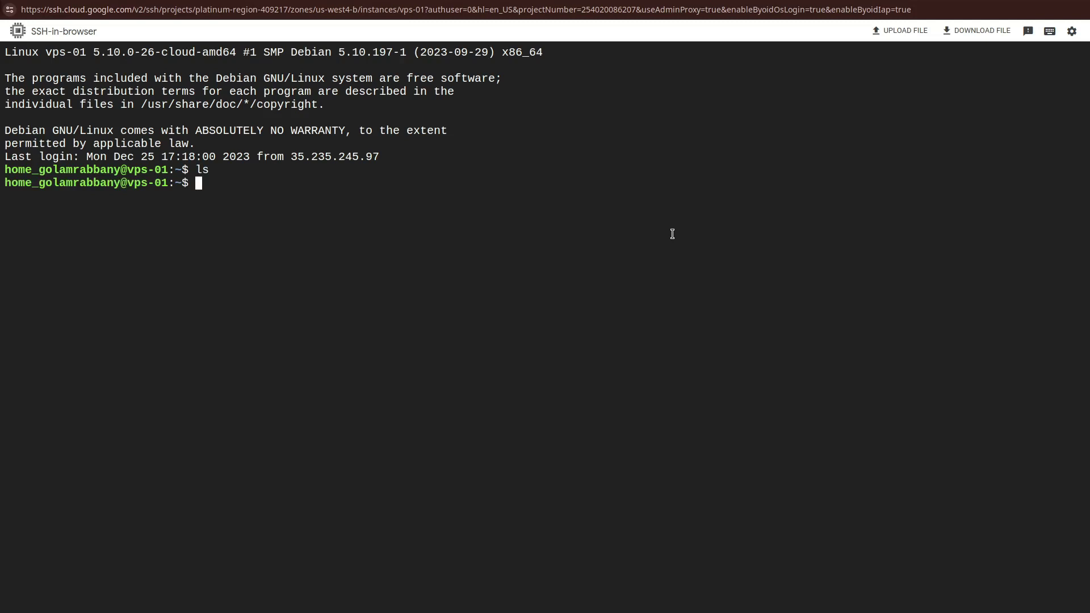
{"action": "key", "text": "ctrl+l"}
{"action": "type", "text": "ls"}
{"action": "key", "text": "Return"}
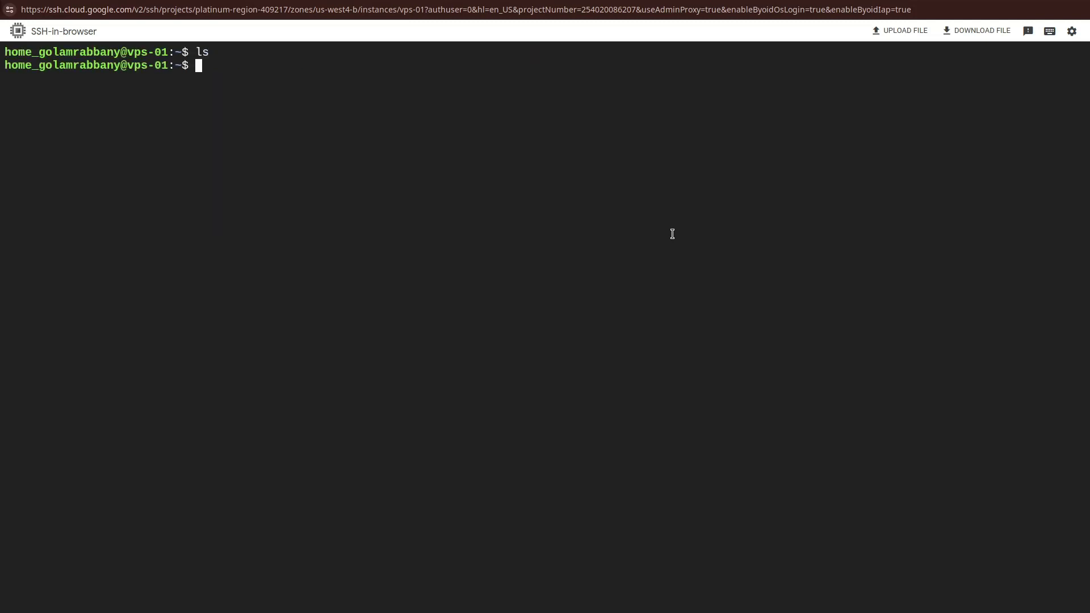
{"action": "type", "text": "echo \"From VPS\" > do"}
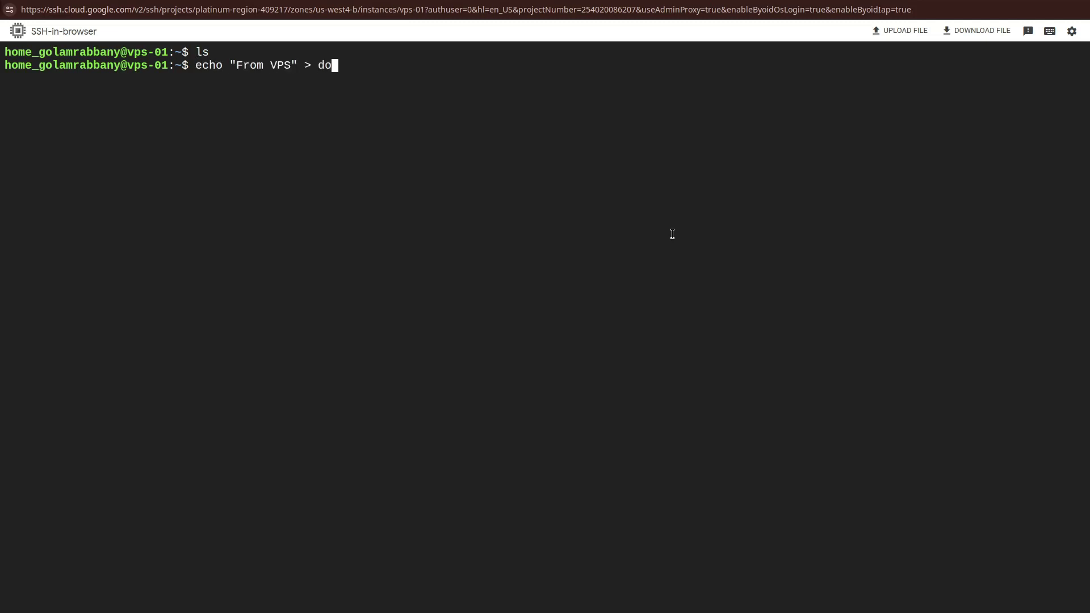
{"action": "type", "text": "wnload.txt"}
Step: Write 'From VPS' into download.txt and print it with cat
{"action": "key", "text": "Return"}
{"action": "type", "text": "ls"}
{"action": "key", "text": "Return"}
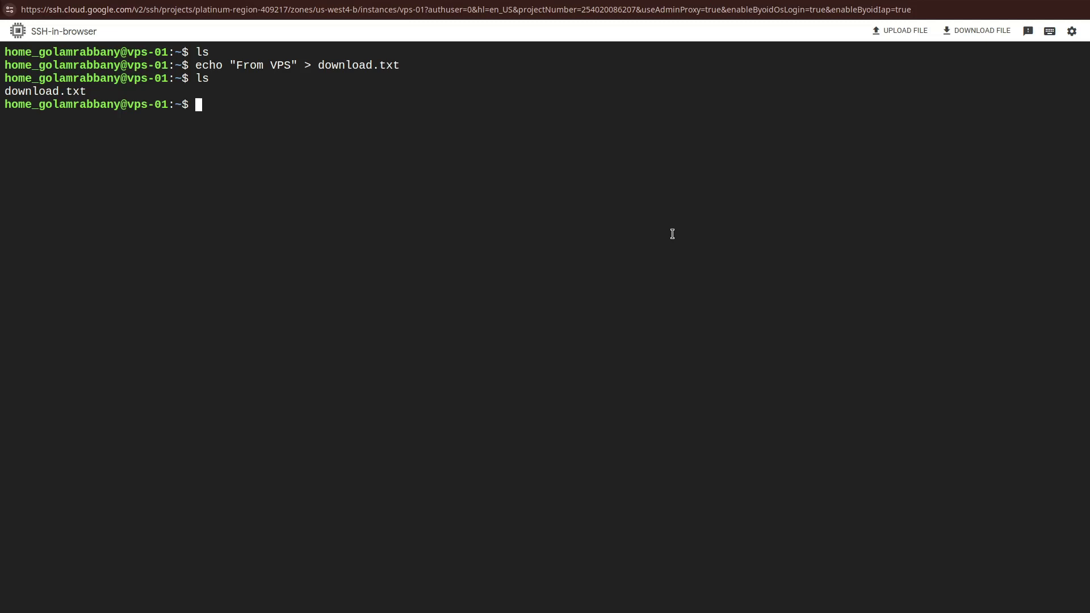
{"action": "type", "text": "cat dow"}
{"action": "key", "text": "Tab"}
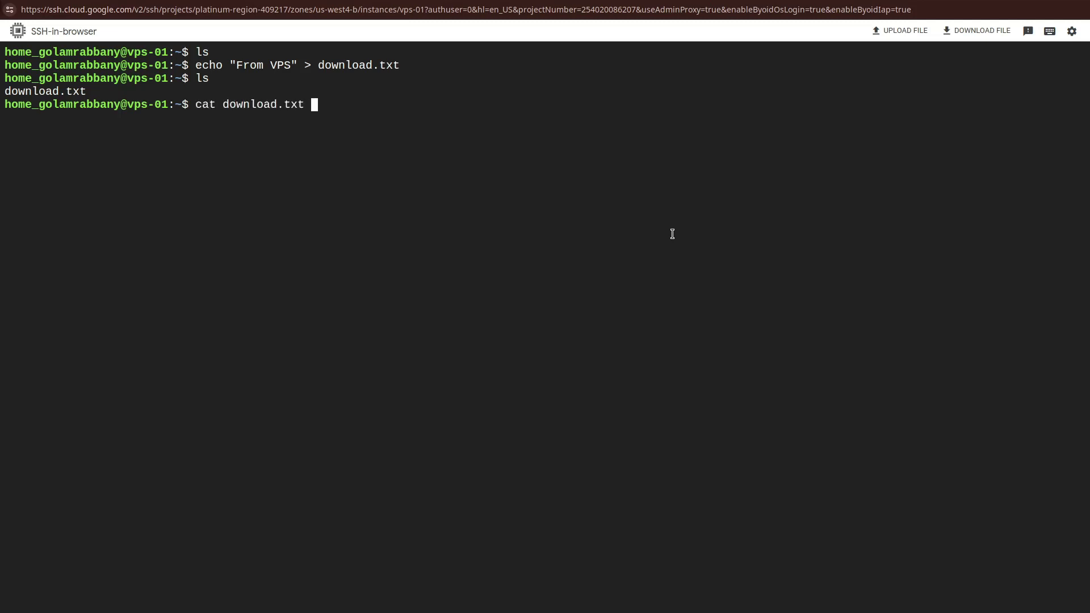
{"action": "key", "text": "Return"}
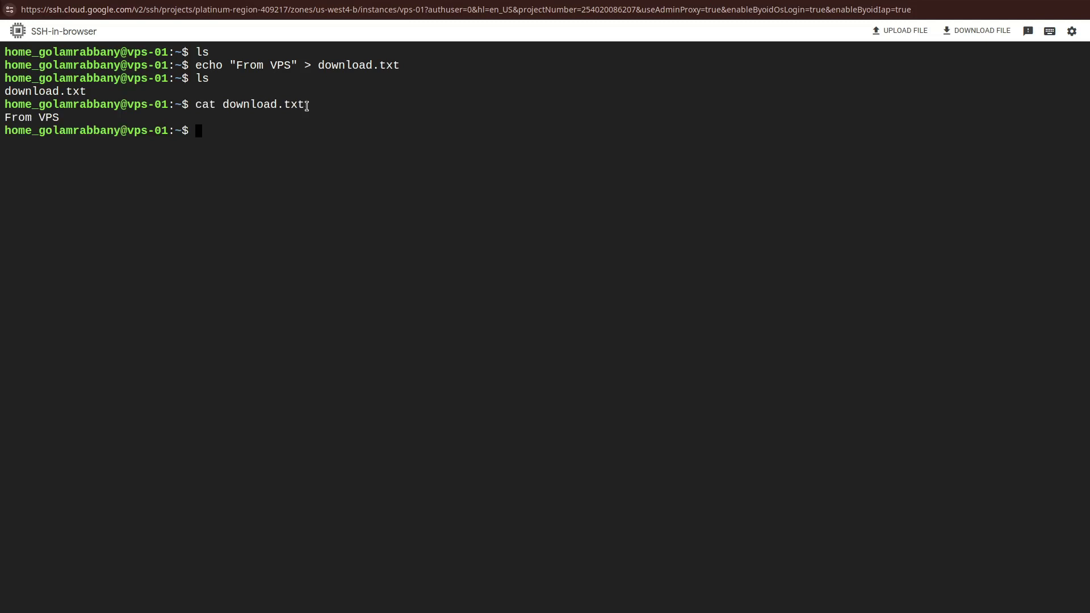
{"action": "left_click_drag", "start_coordinate": [305, 105], "coordinate": [221, 104]}
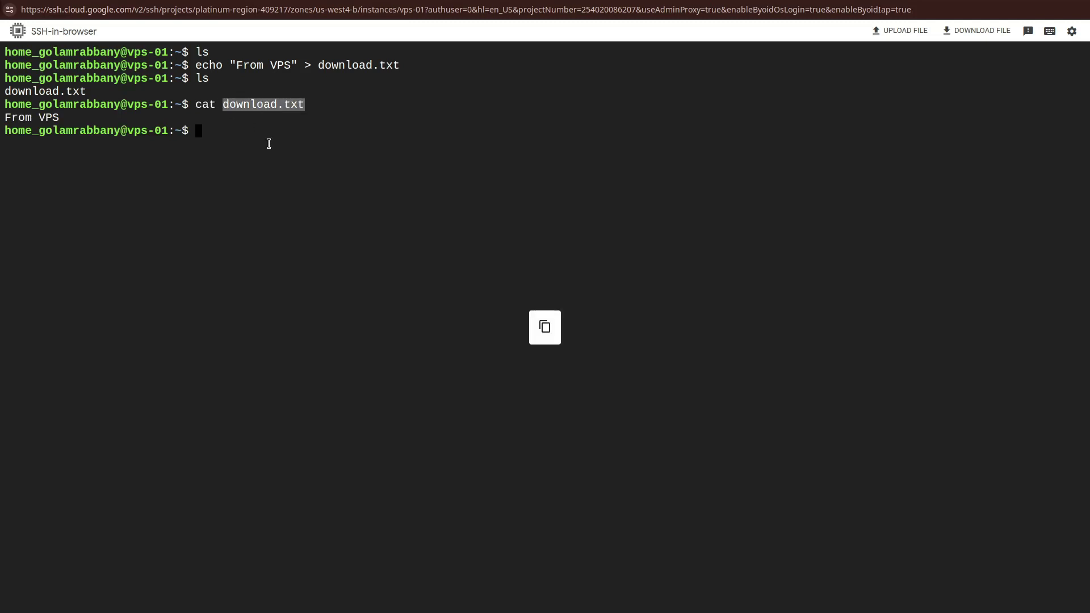
{"action": "left_click", "coordinate": [375, 129]}
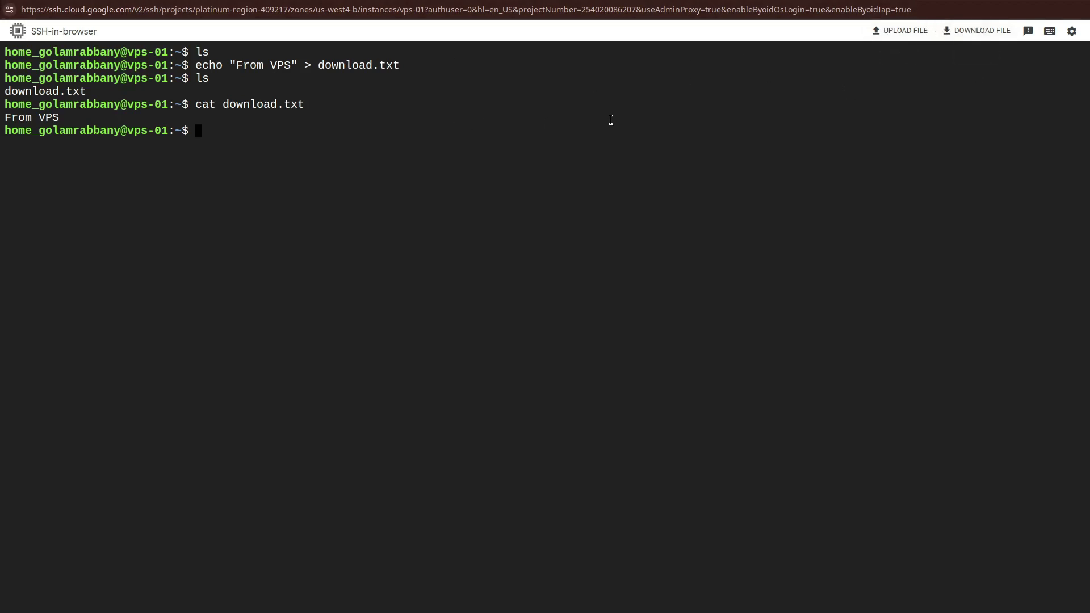
{"action": "type", "text": "p"}
{"action": "type", "text": "wd"}
Step: Show the home path with pwd, cat /home/home_golamrabbany/download.txt, and copy that path
{"action": "key", "text": "Return"}
{"action": "left_click_drag", "start_coordinate": [611, 119], "coordinate": [49, 144]}
{"action": "left_click", "coordinate": [136, 145]}
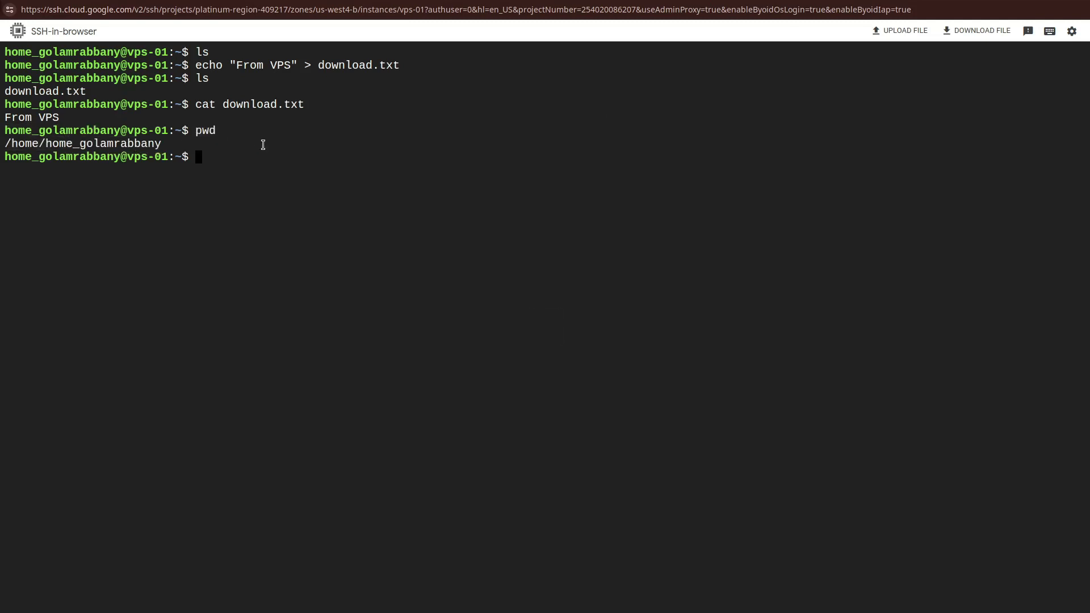
{"action": "type", "text": "/home/home_golamrabbany/download.txt"}
{"action": "key", "text": "Left"}
{"action": "key", "text": "Left"}
{"action": "key", "text": "Left"}
{"action": "key", "text": "Left"}
{"action": "key", "text": "Left"}
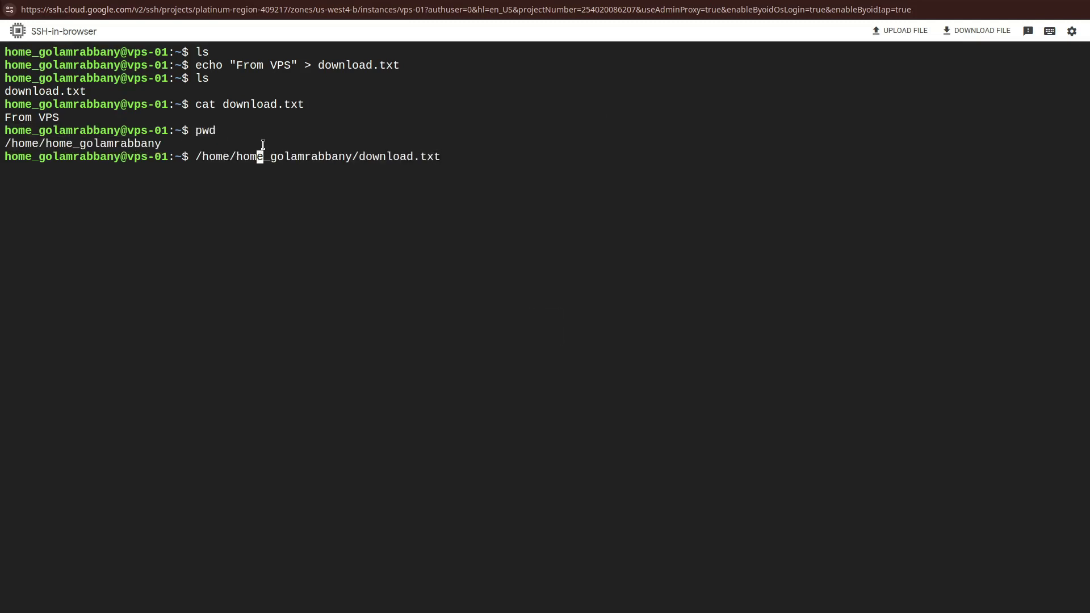
{"action": "key", "text": "Left"}
{"action": "key", "text": "Left"}
{"action": "key", "text": "Left"}
{"action": "type", "text": "cat"}
{"action": "key", "text": "Return"}
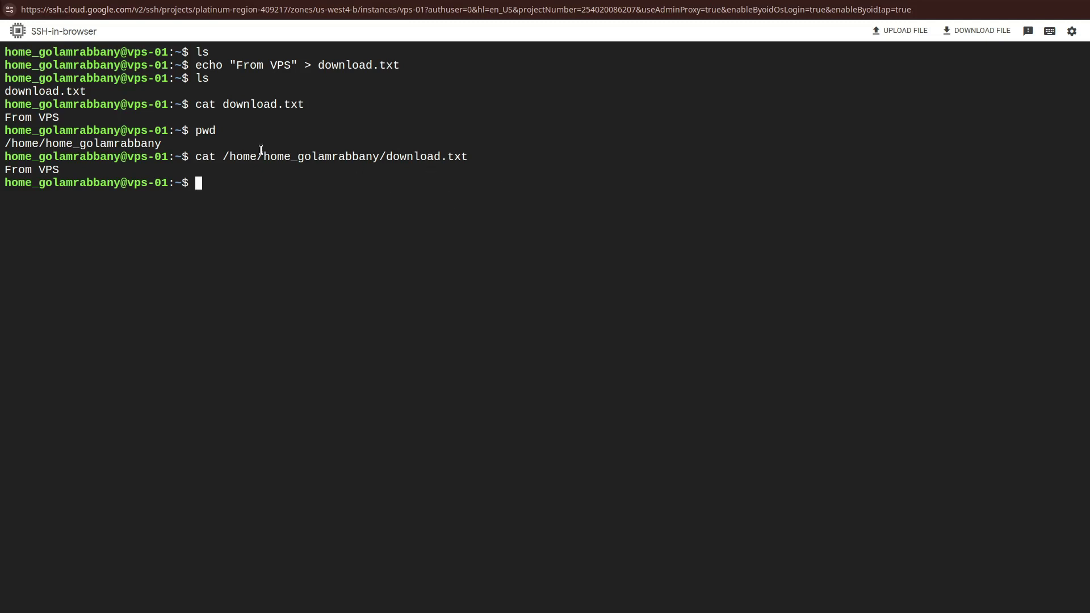
{"action": "left_click_drag", "start_coordinate": [219, 157], "coordinate": [468, 156]}
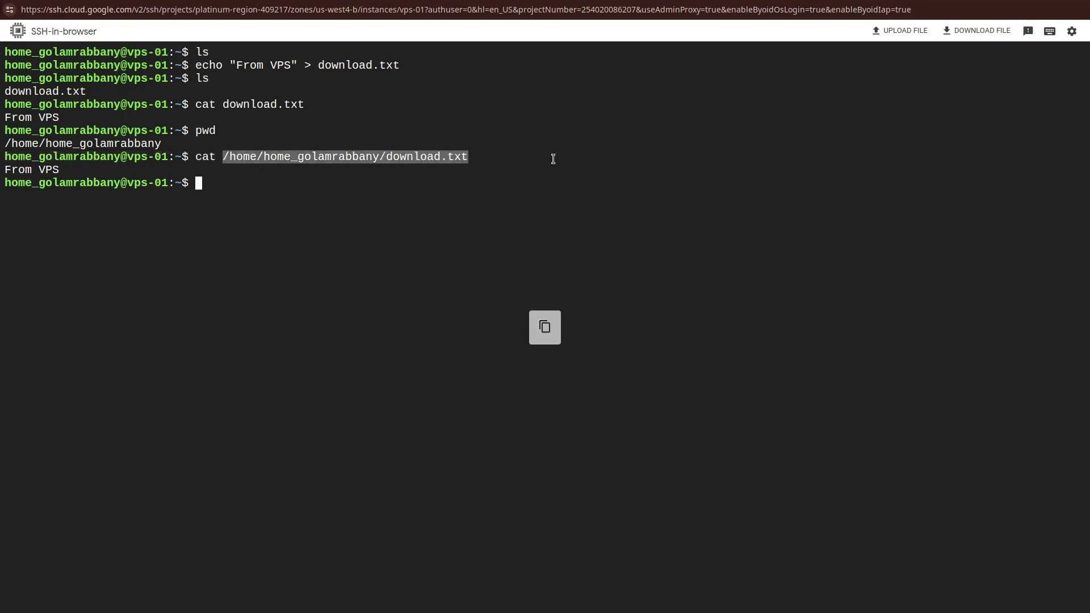
Step: Download /home/home_golamrabbany/download.txt locally by pasting its path into the download prompt
{"action": "left_click", "coordinate": [965, 35]}
{"action": "left_click", "coordinate": [576, 320]}
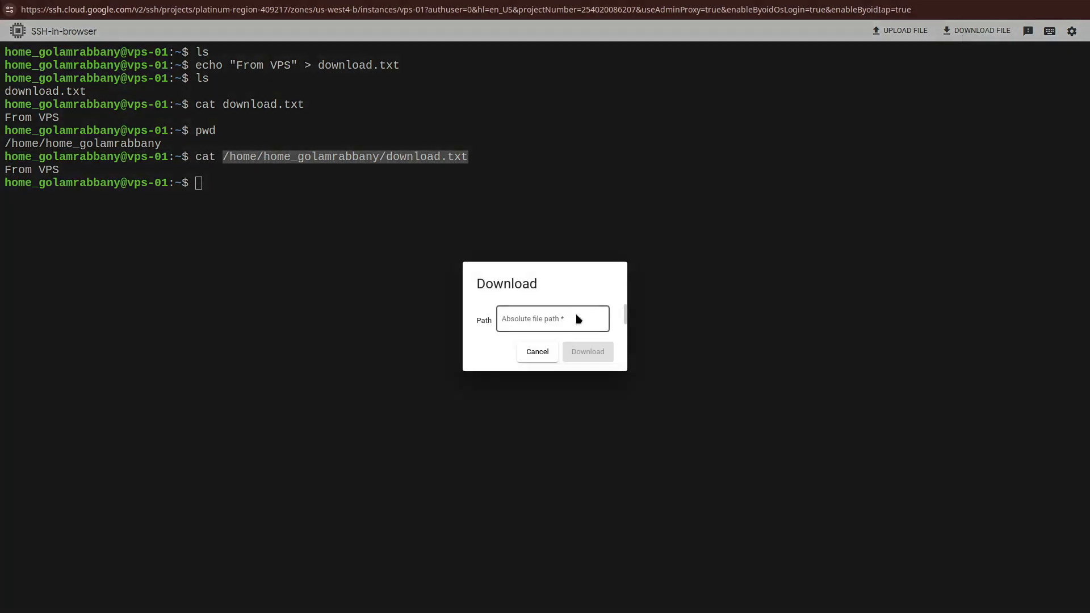
{"action": "key", "text": "ctrl+v"}
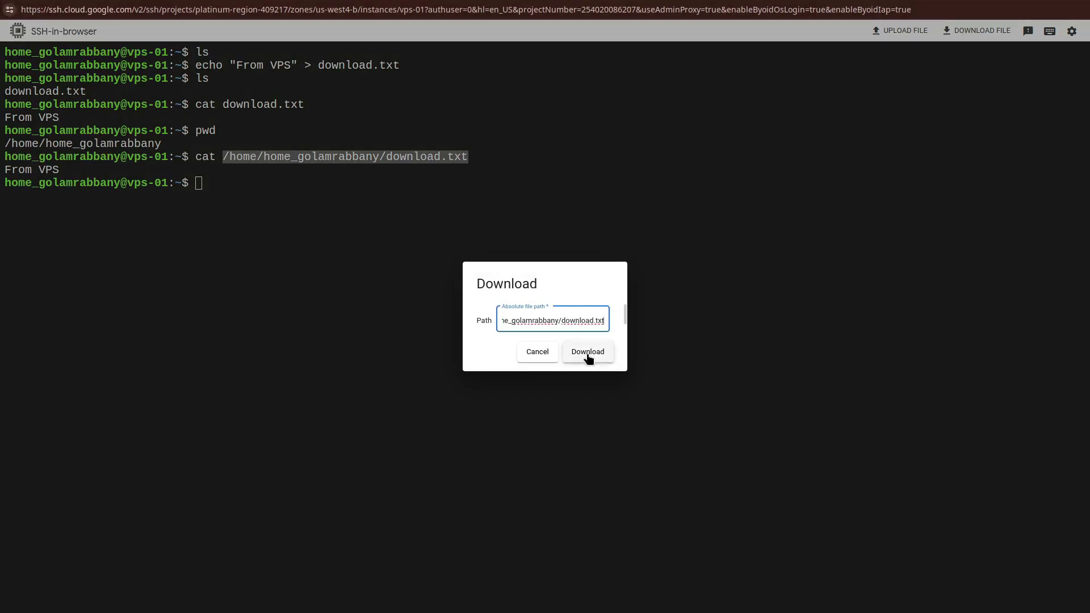
{"action": "left_click", "coordinate": [587, 352]}
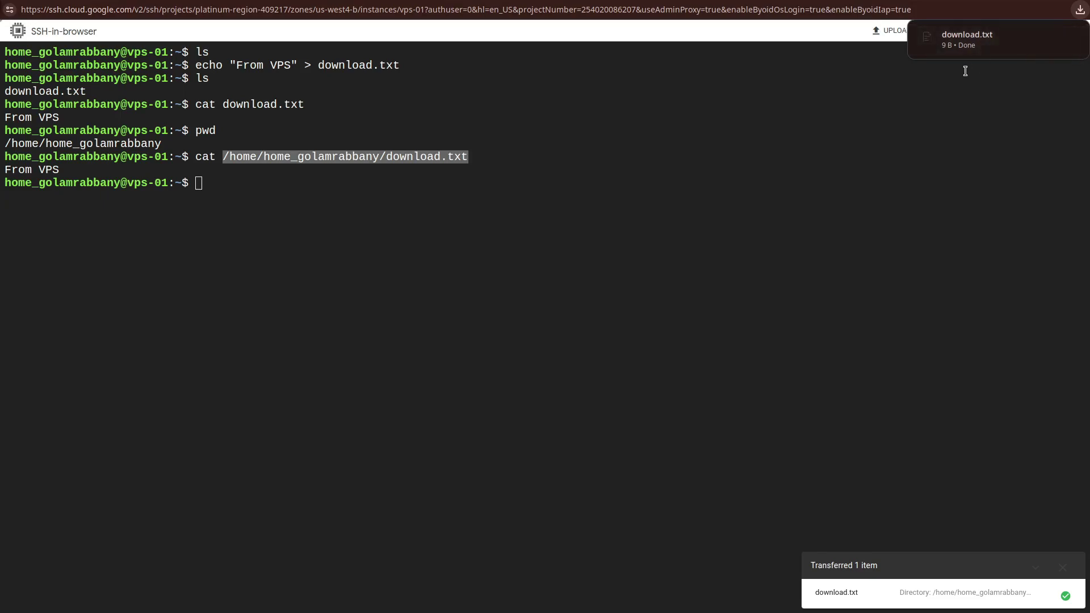
{"action": "key", "text": "alt+Tab"}
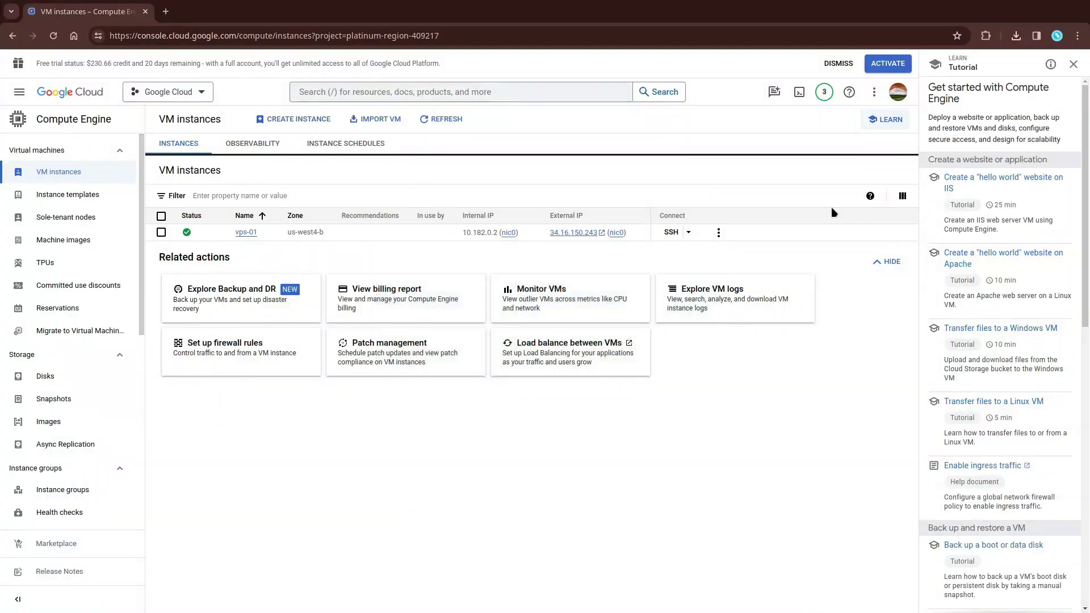
Step: Check download.txt sits beside upload.txt in /tmp/file-transfer and clear the location bar
{"action": "key", "text": "alt+Tab"}
{"action": "key", "text": "alt+Tab"}
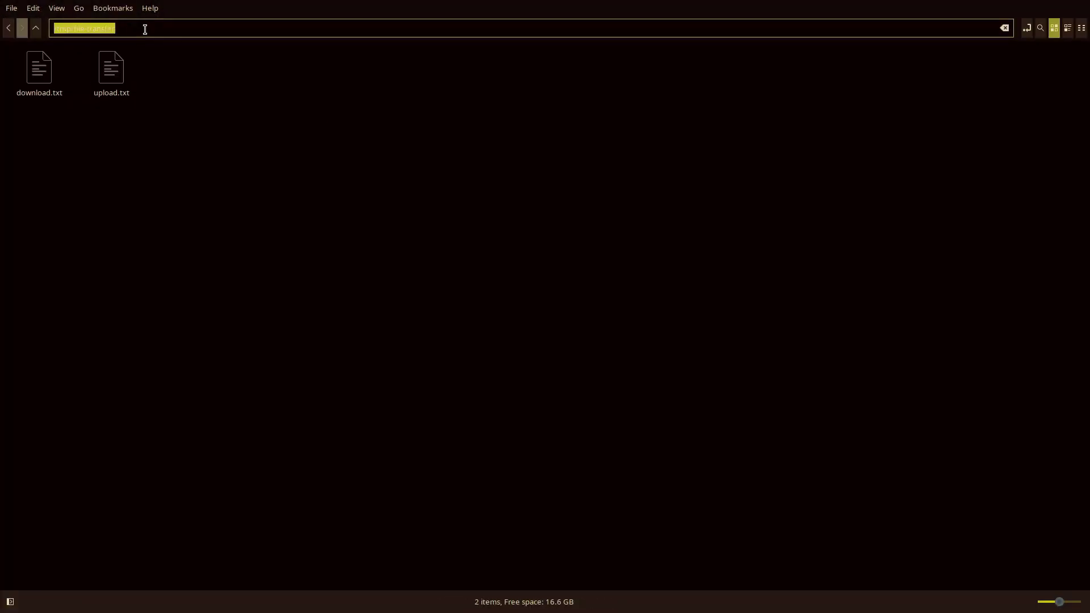
{"action": "left_click", "coordinate": [144, 29]}
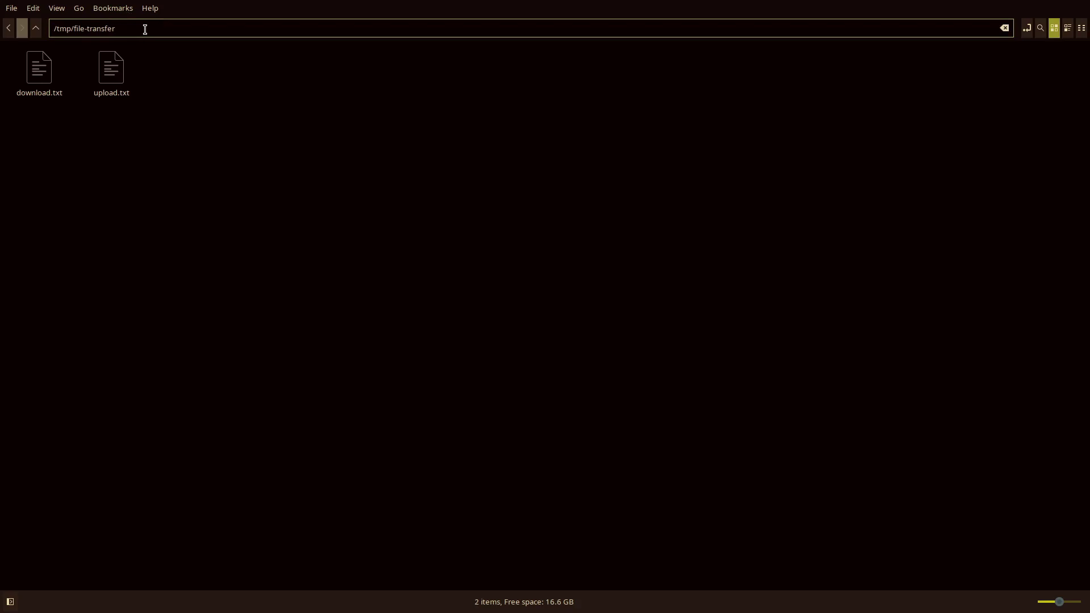
{"action": "type", "text": "/upload.txt"}
{"action": "key", "text": "ctrl+a"}
{"action": "key", "text": "BackSpace"}
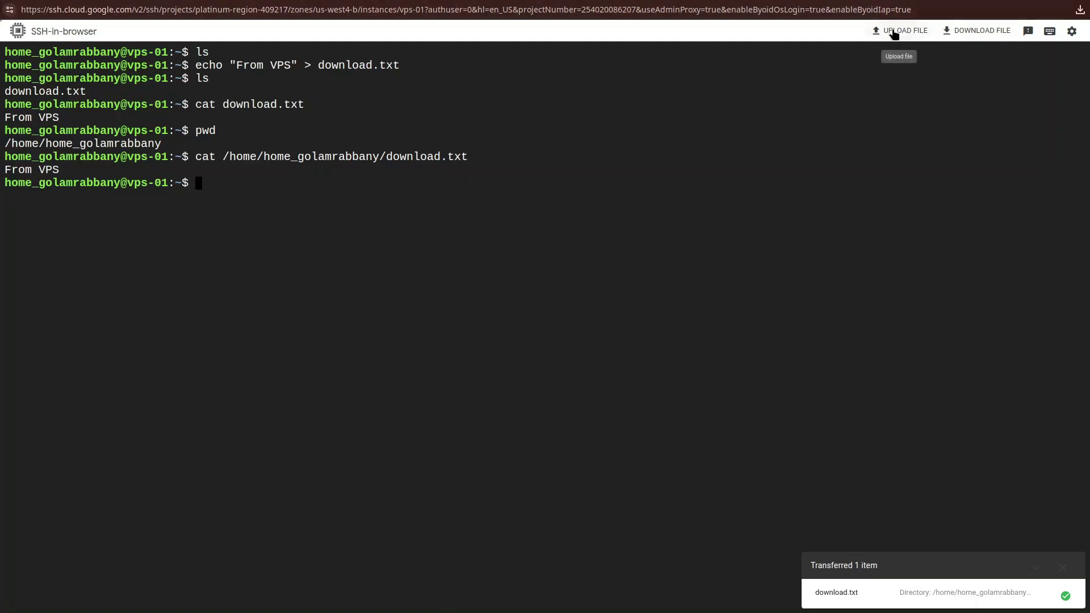
Step: Choose /tmp/file-transfer/upload.txt in the upload dialog and upload it to vps-01
{"action": "left_click", "coordinate": [894, 32]}
{"action": "left_click", "coordinate": [521, 321]}
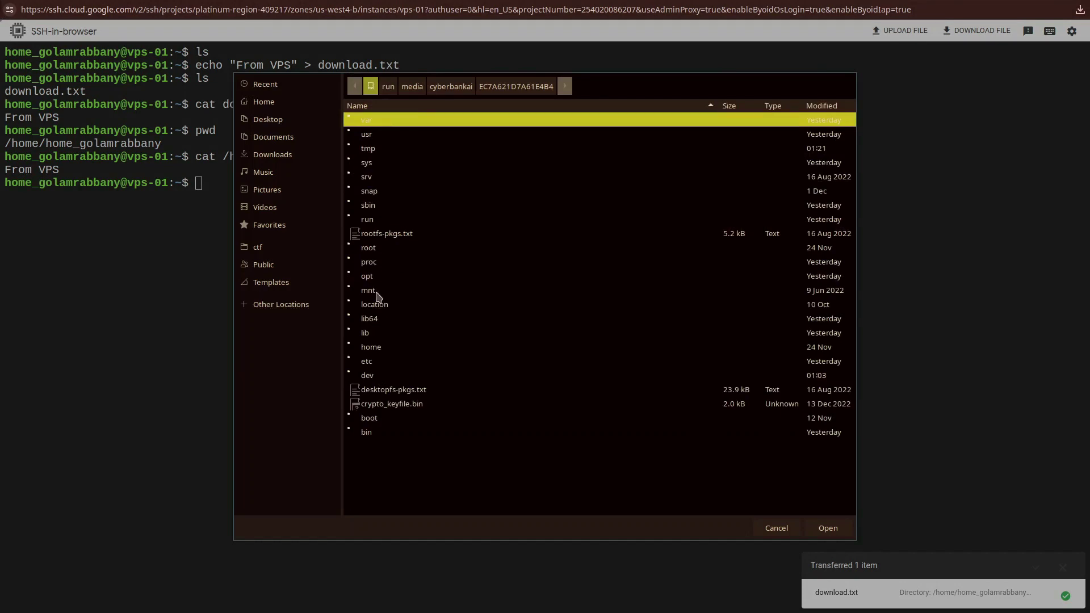
{"action": "left_click", "coordinate": [378, 393]}
{"action": "type", "text": "t"}
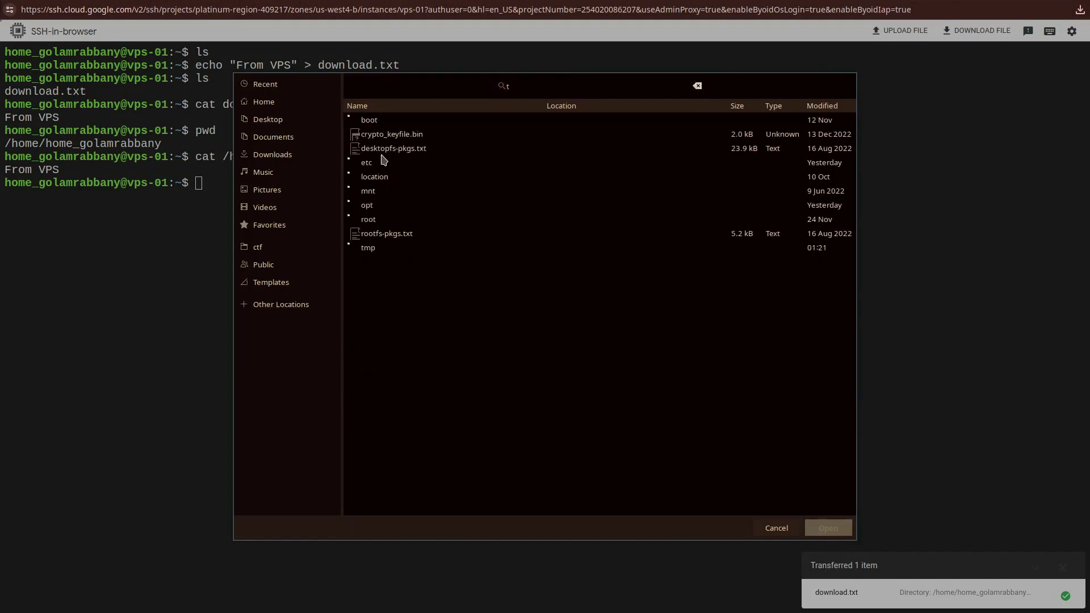
{"action": "double_click", "coordinate": [378, 246]}
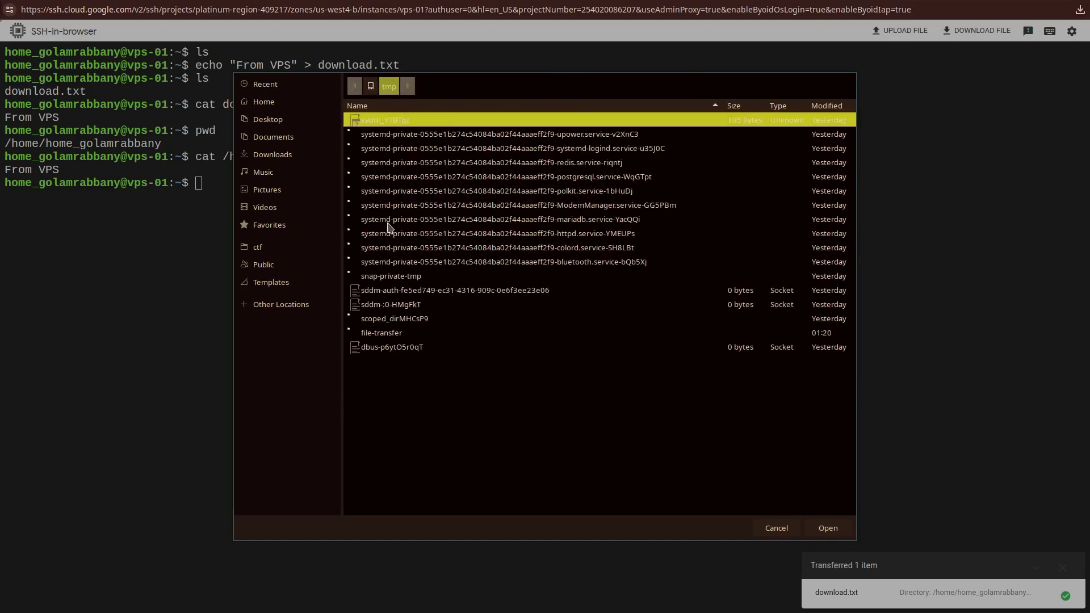
{"action": "double_click", "coordinate": [391, 333]}
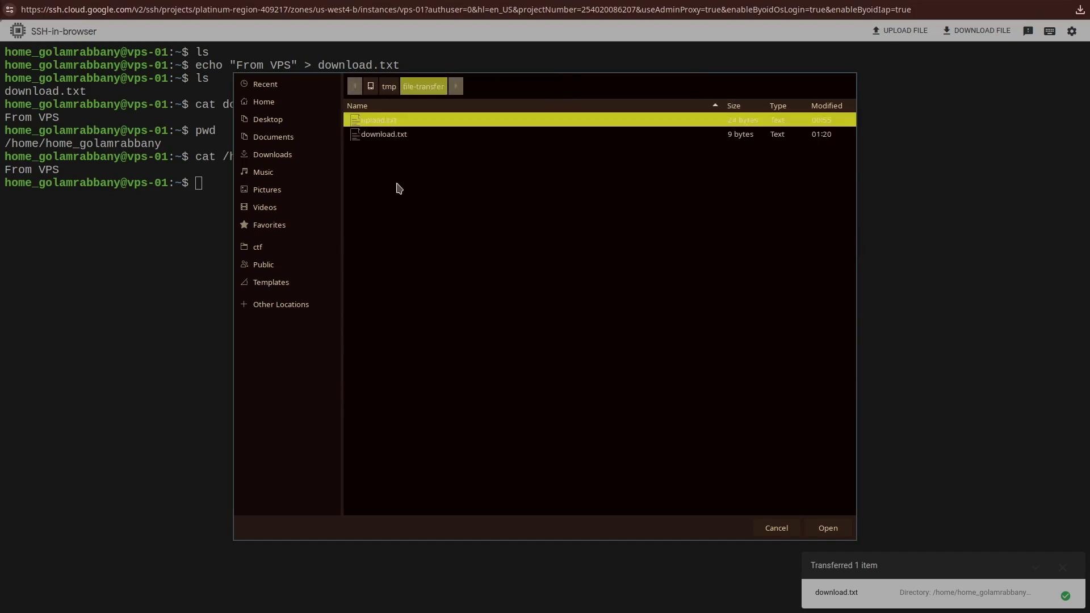
{"action": "left_click", "coordinate": [827, 526]}
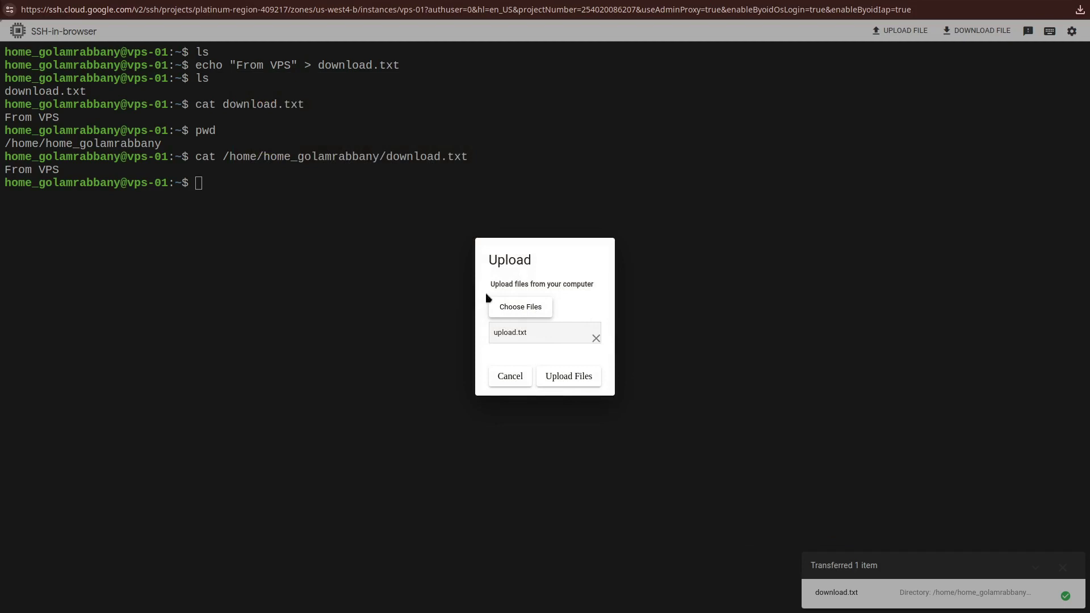
{"action": "left_click", "coordinate": [574, 376]}
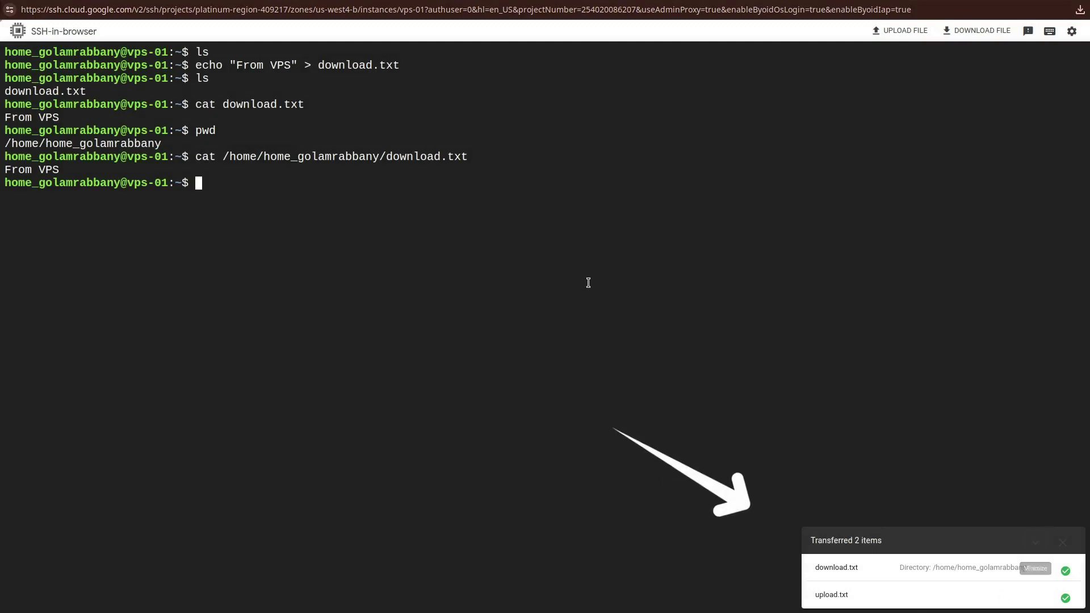
{"action": "type", "text": "ls"}
Step: List the VM home directory, highlighting upload.txt beside download.txt
{"action": "key", "text": "Return"}
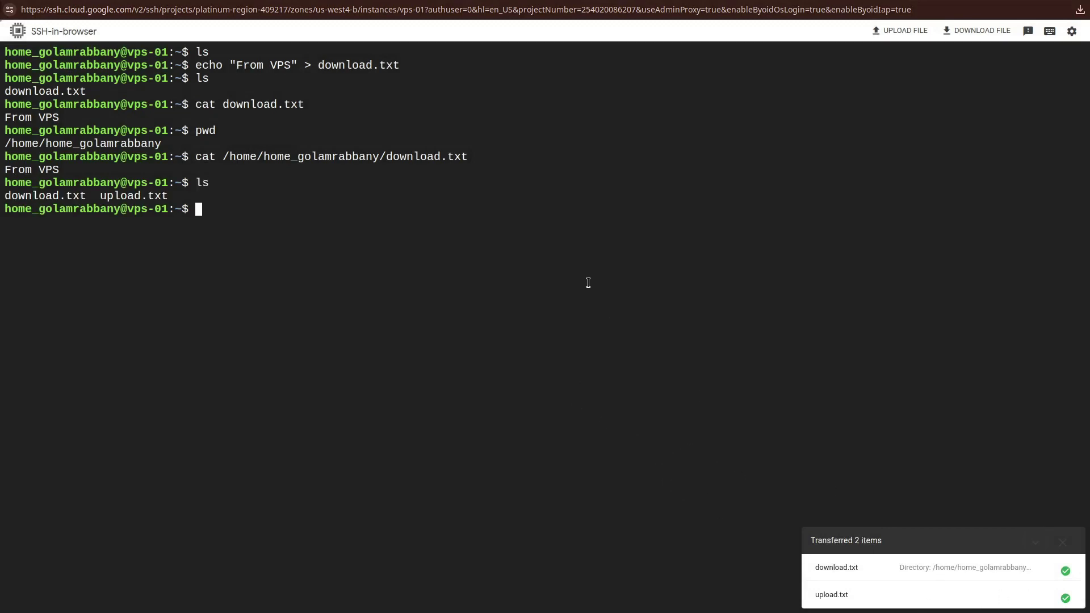
{"action": "left_click_drag", "start_coordinate": [181, 196], "coordinate": [94, 194]}
{"action": "left_click", "coordinate": [252, 209]}
{"action": "double_click", "coordinate": [202, 79]}
{"action": "left_click", "coordinate": [261, 247]}
{"action": "type", "text": "ca"}
{"action": "type", "text": "t uplo"}
Step: Print upload.txt with cat, showing 'I am from Local Machine.'
{"action": "key", "text": "Tab"}
{"action": "key", "text": "Return"}
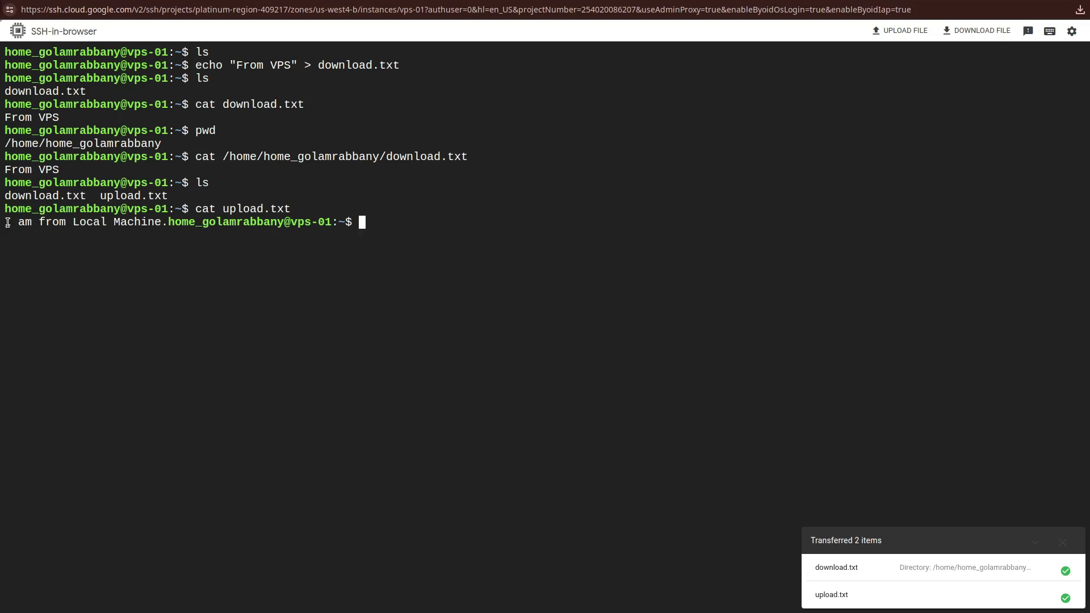
{"action": "left_click_drag", "start_coordinate": [5, 224], "coordinate": [161, 221]}
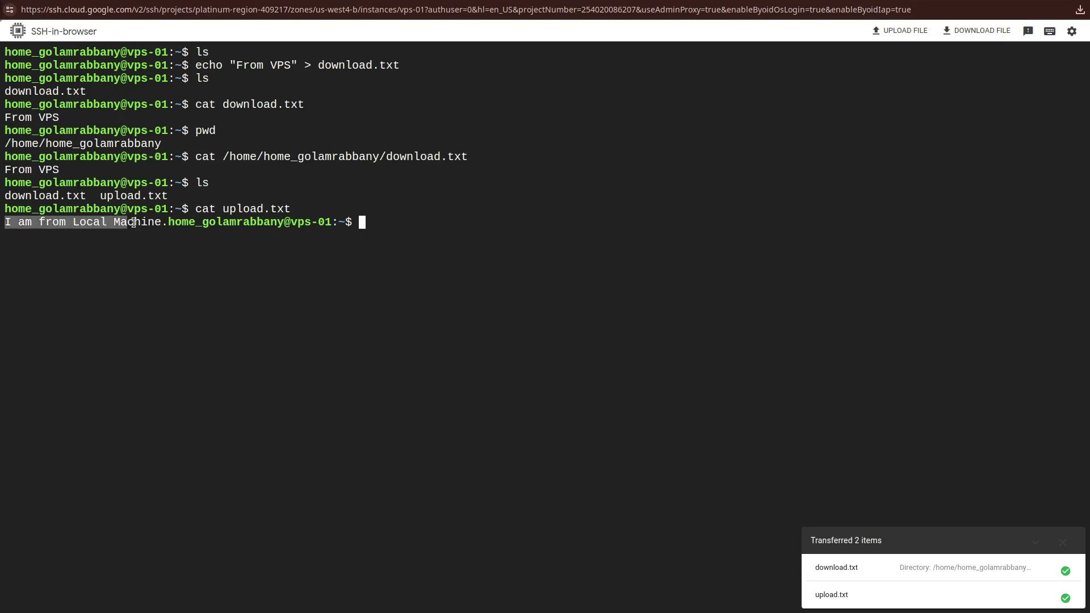
{"action": "left_click", "coordinate": [168, 225]}
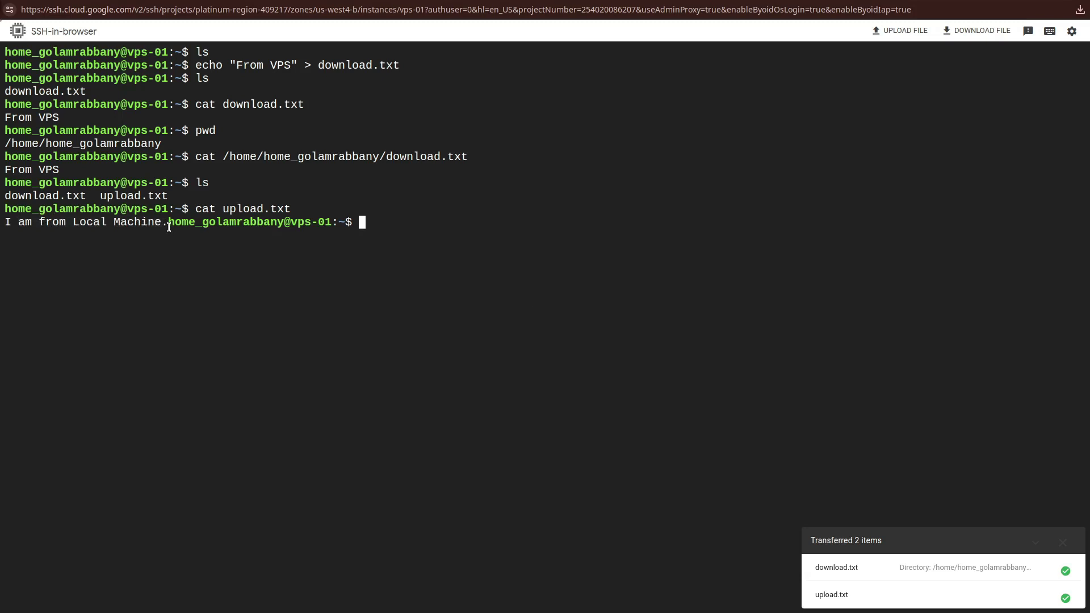